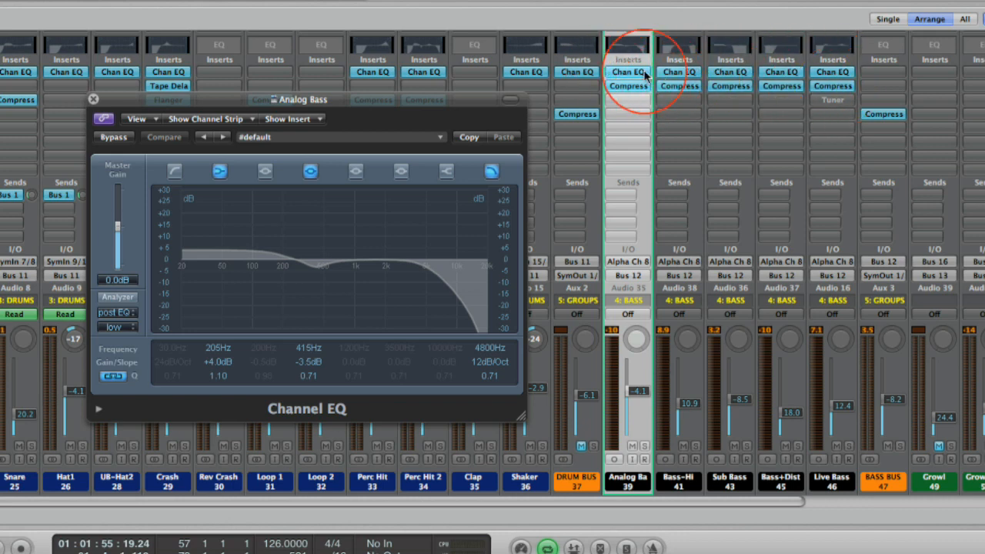
Review the Analog Bass channel's Channel EQ and Compressor settings, and audition the soloed track with both plug-ins bypassed and re-enabled in turn
{"action": "left_click", "coordinate": [629, 73]}
{"action": "left_click", "coordinate": [629, 73]}
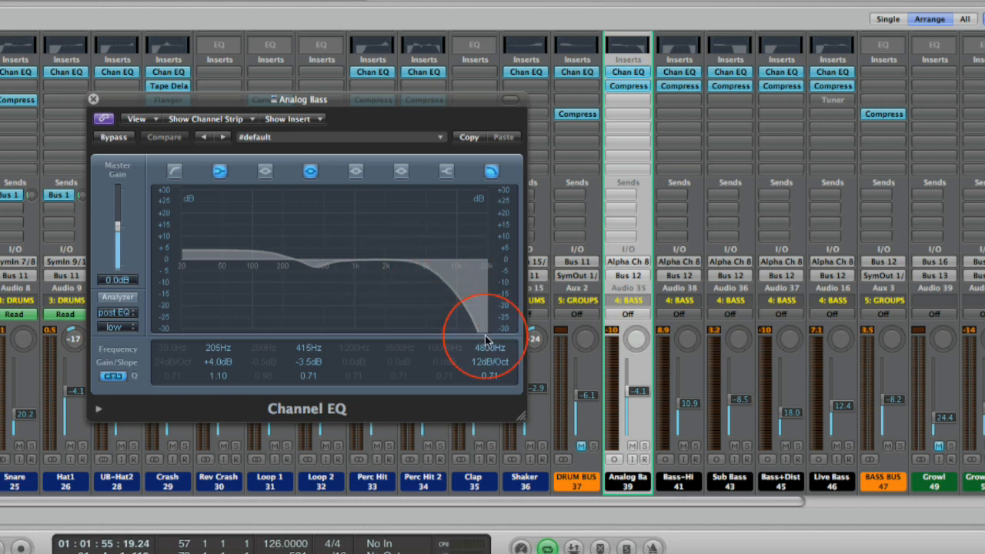
{"action": "left_click", "coordinate": [630, 85]}
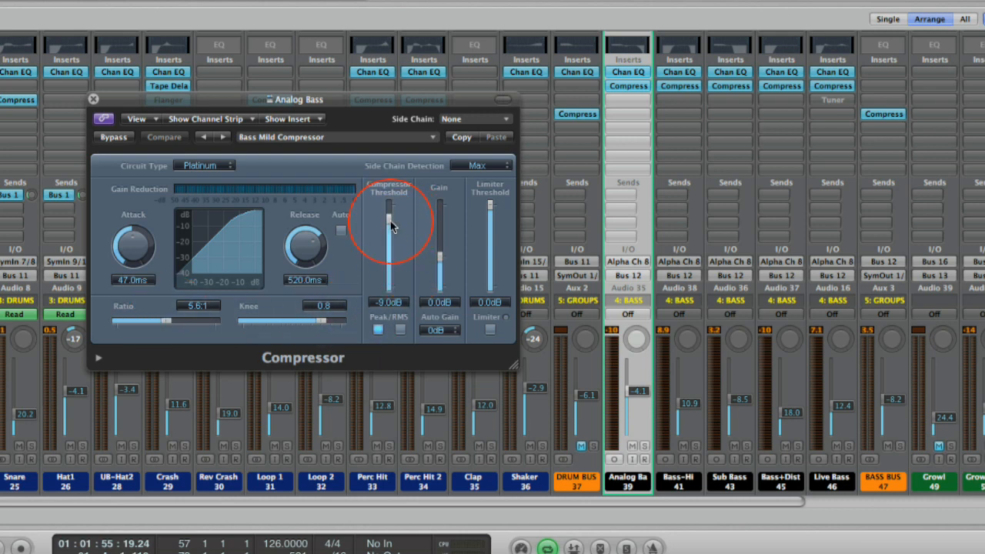
{"action": "left_click", "coordinate": [633, 73], "text": "alt"}
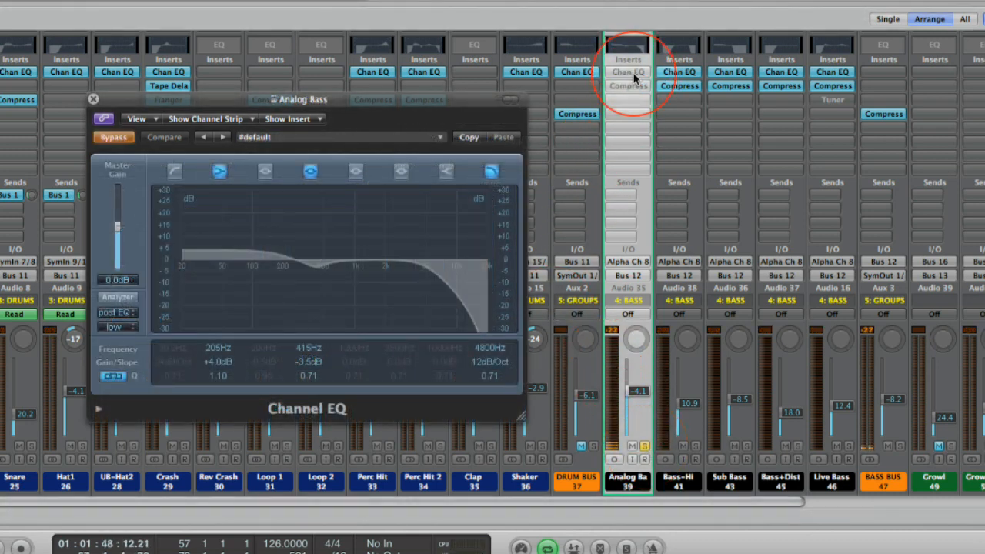
{"action": "left_click", "coordinate": [633, 73], "text": "alt"}
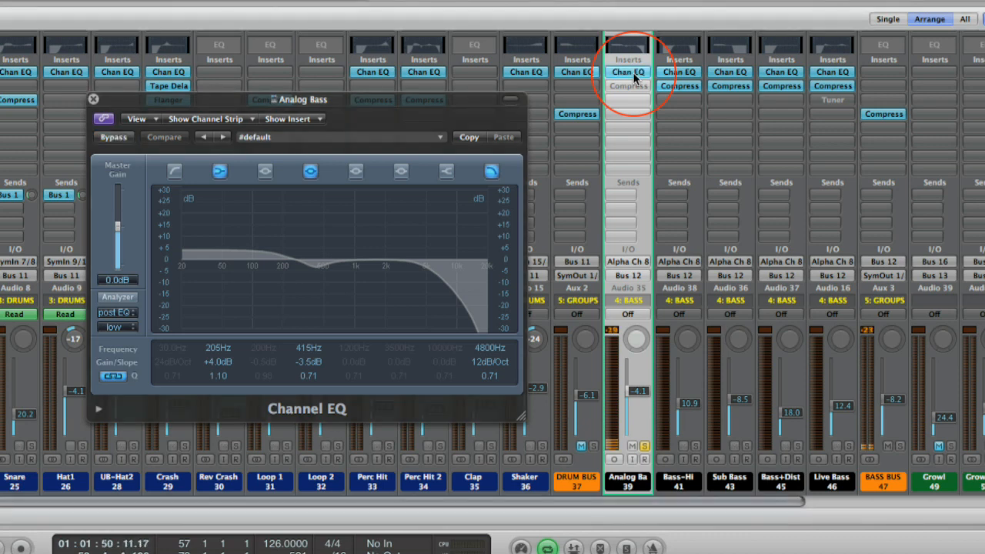
{"action": "left_click", "coordinate": [631, 85]}
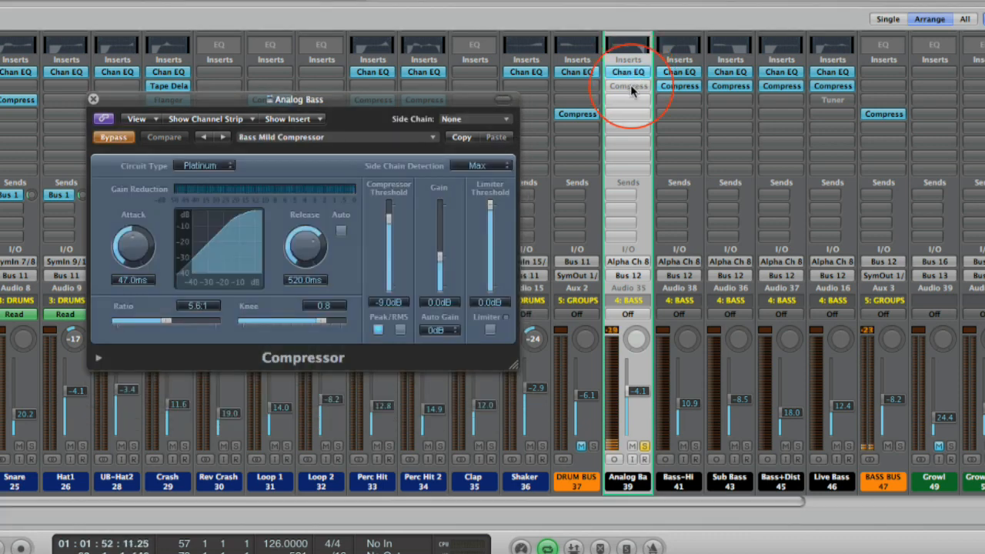
{"action": "left_click", "coordinate": [631, 85], "text": "alt"}
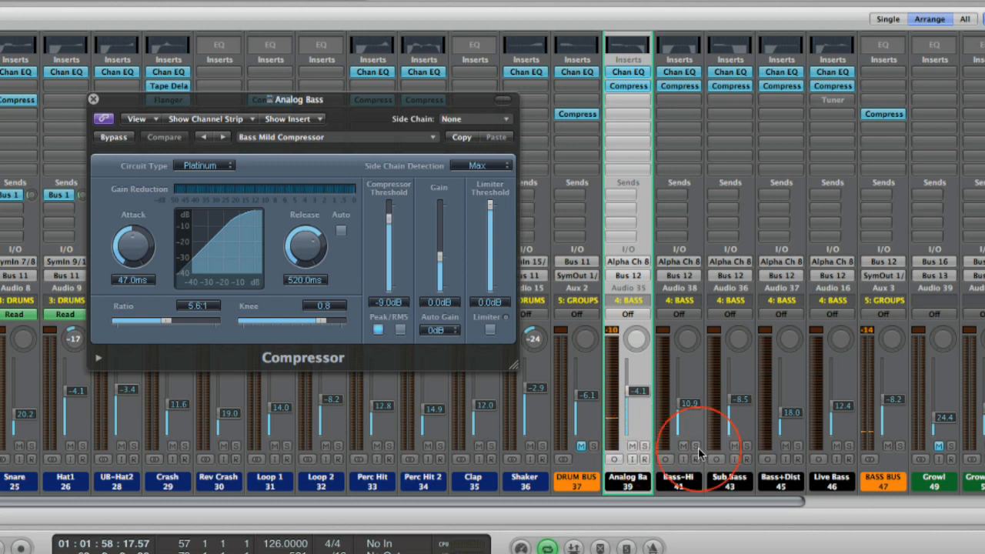
Inspect the Channel EQ and Compressor on the Bass-Hi channel, and compare its soloed sound with the two plug-ins bypassed and active
{"action": "left_click", "coordinate": [686, 483]}
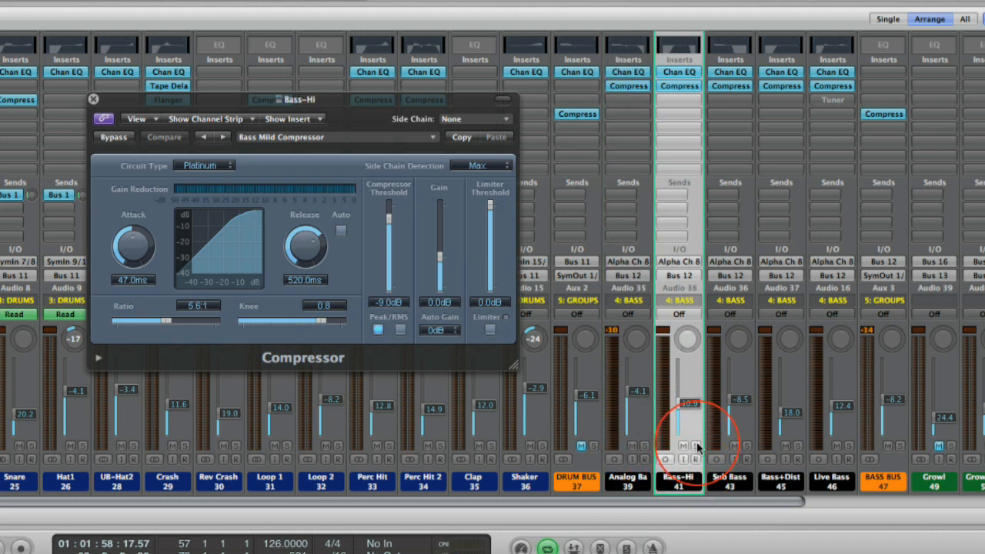
{"action": "left_click", "coordinate": [689, 72]}
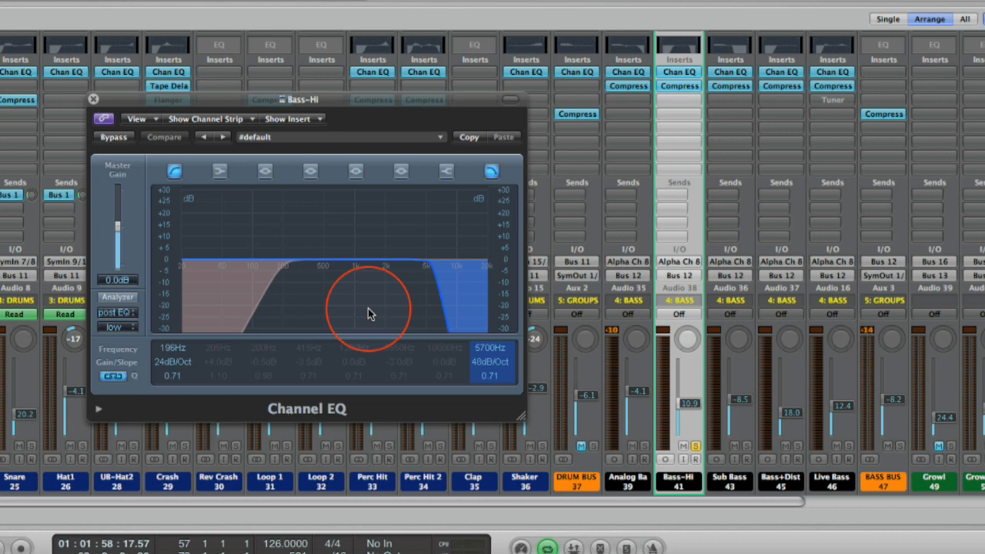
{"action": "left_click", "coordinate": [673, 86]}
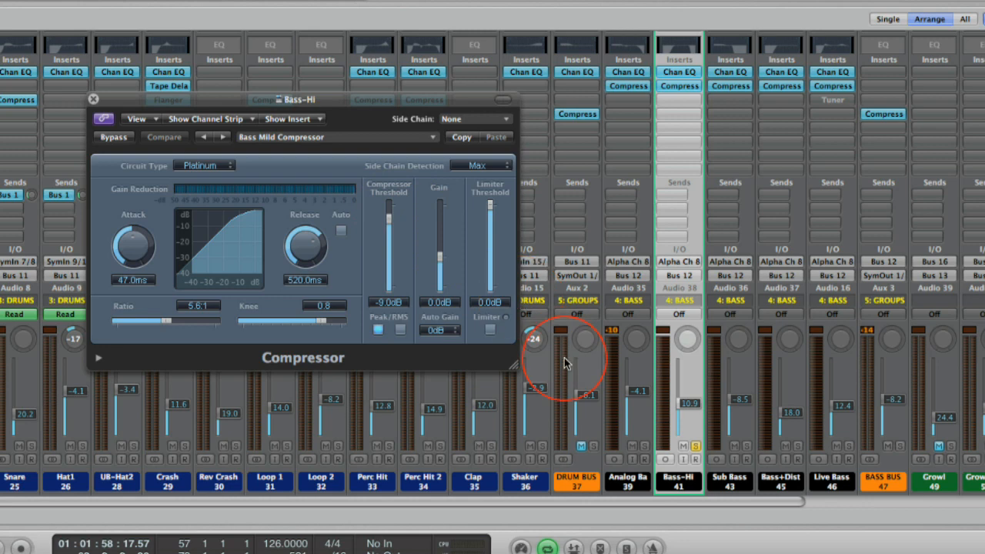
{"action": "left_click", "coordinate": [670, 73]}
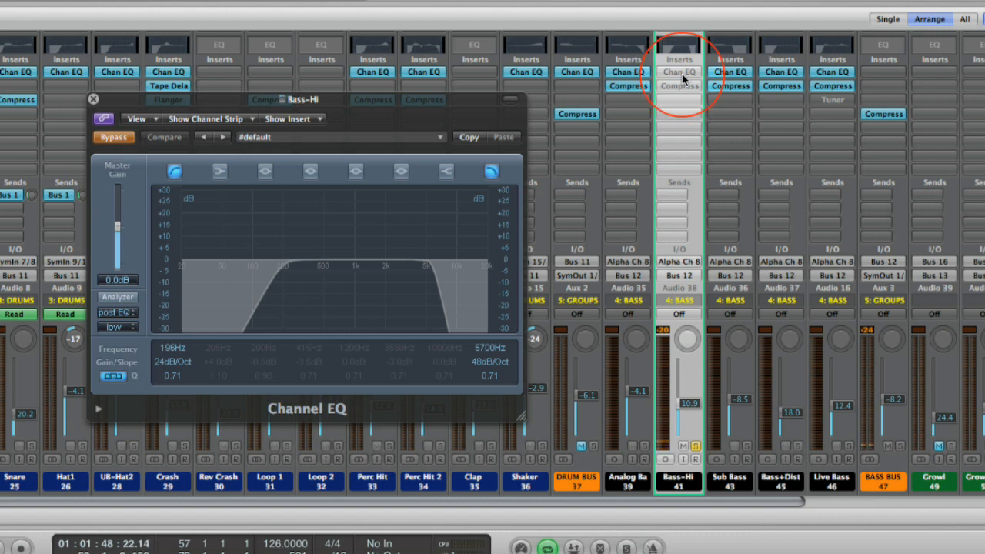
{"action": "left_click", "coordinate": [683, 73], "text": "alt"}
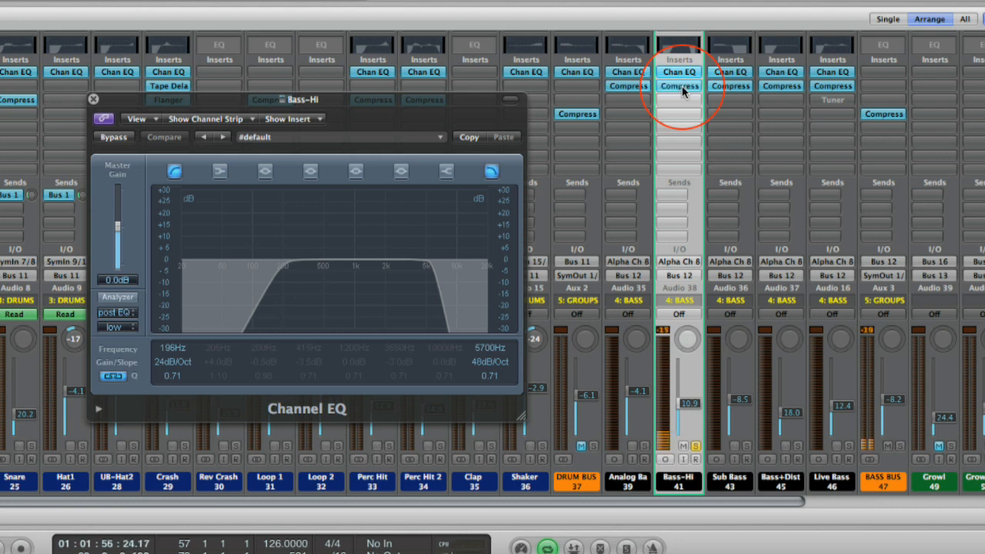
{"action": "left_click", "coordinate": [682, 86], "text": "alt"}
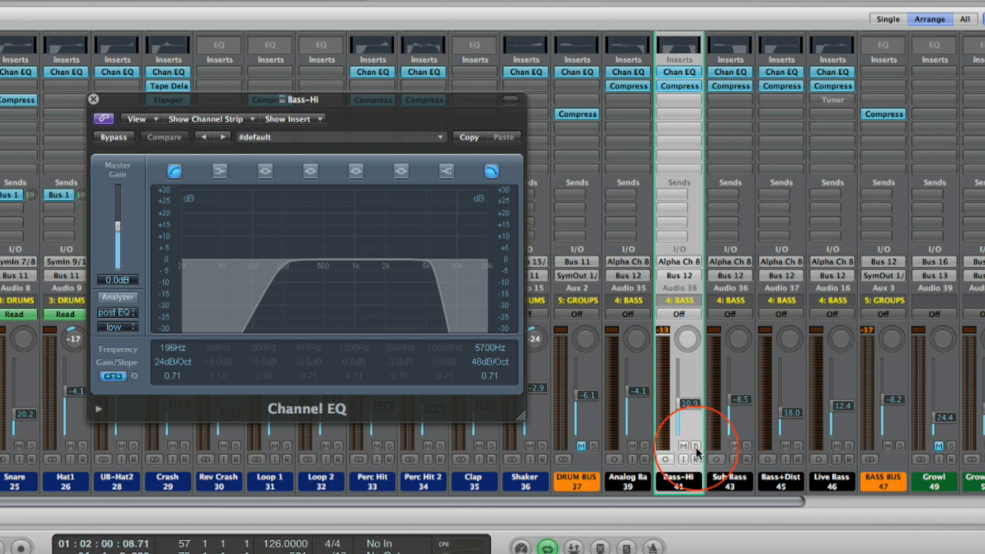
Examine the Sub Bass channel's Channel EQ and Compressor, and play it soloed while switching both plug-ins from bypassed back to active
{"action": "left_click", "coordinate": [729, 423]}
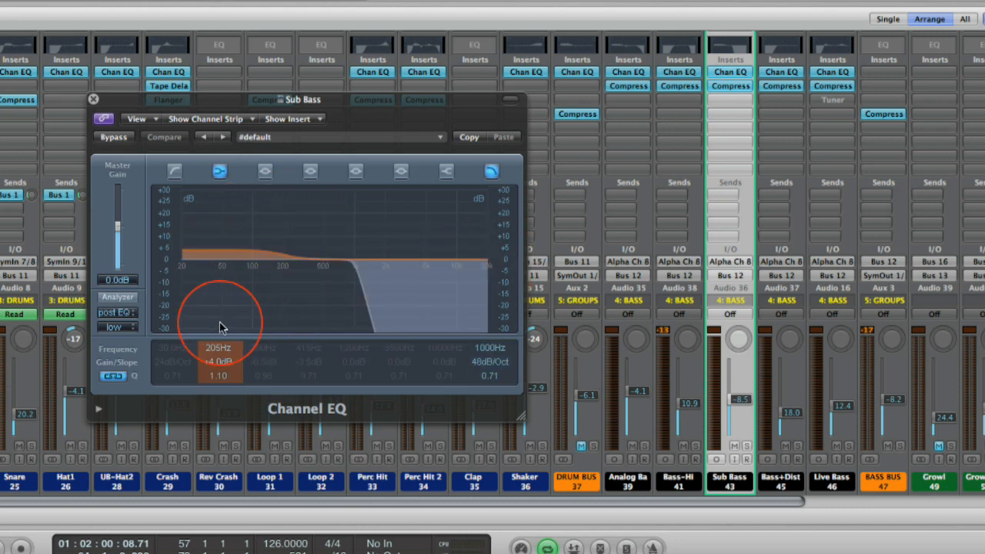
{"action": "left_click", "coordinate": [728, 86]}
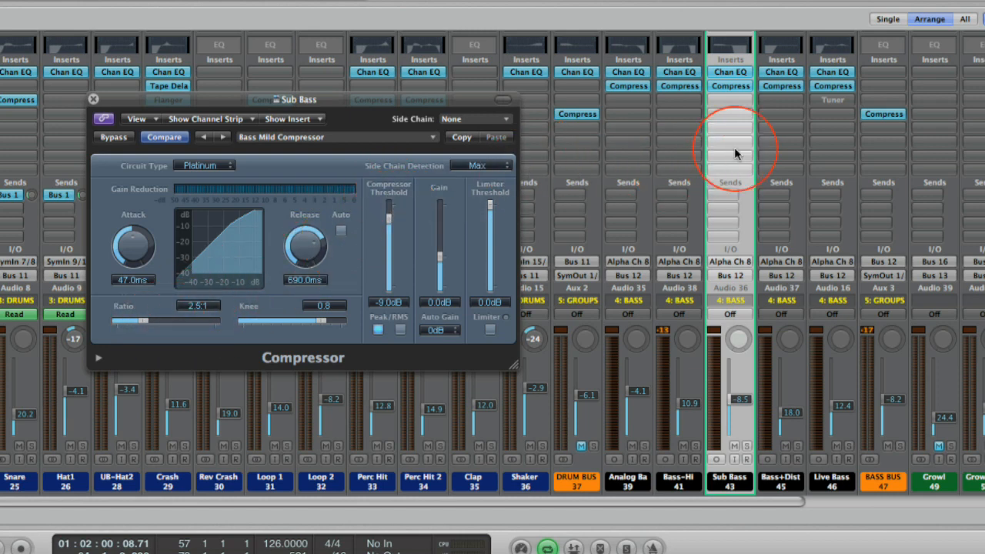
{"action": "left_click", "coordinate": [730, 77], "text": "alt"}
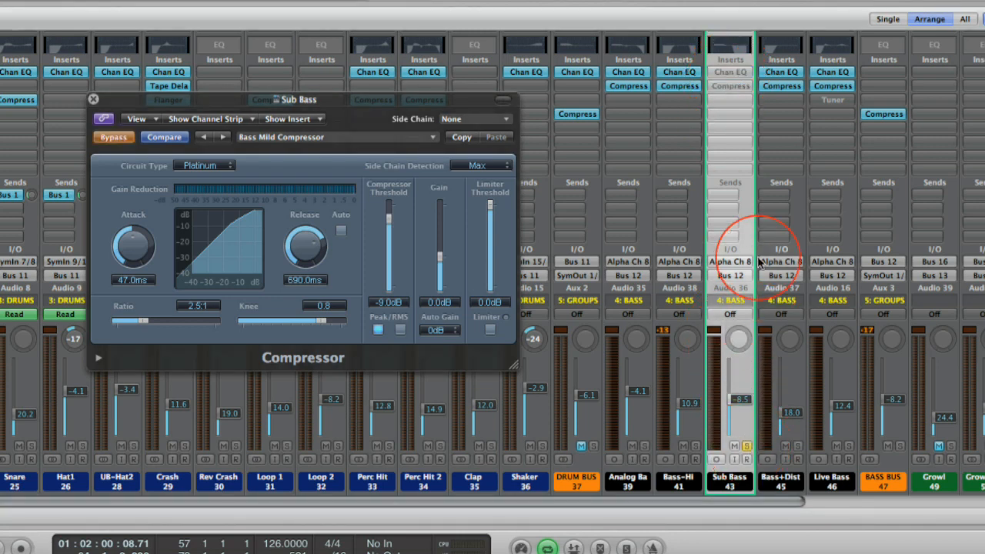
{"action": "key", "text": "space"}
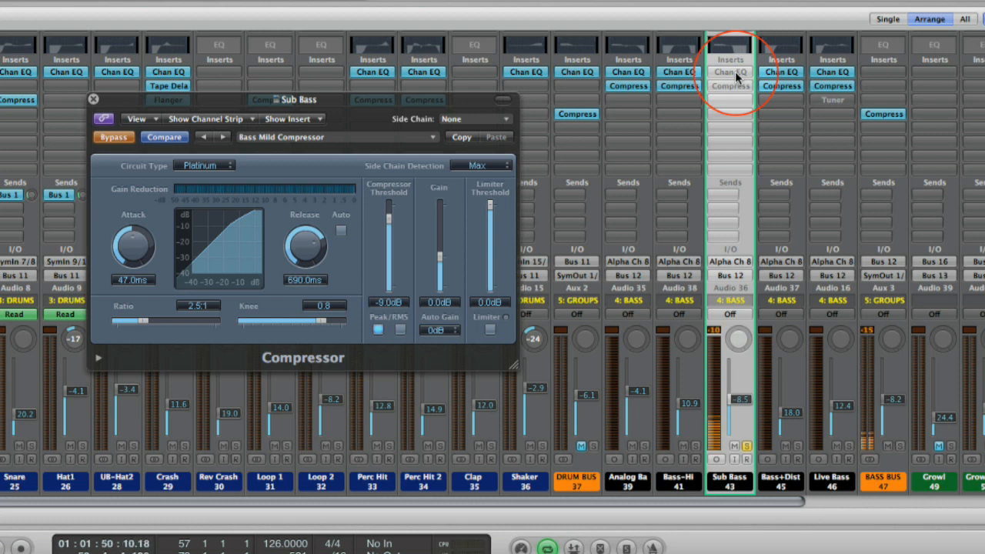
{"action": "left_click", "coordinate": [735, 74], "text": "alt"}
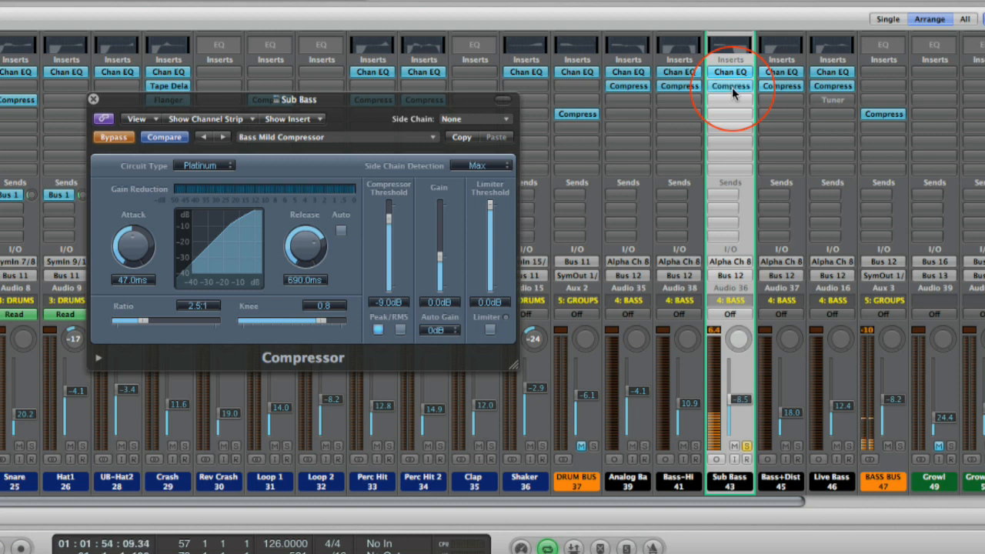
{"action": "left_click", "coordinate": [733, 87], "text": "alt"}
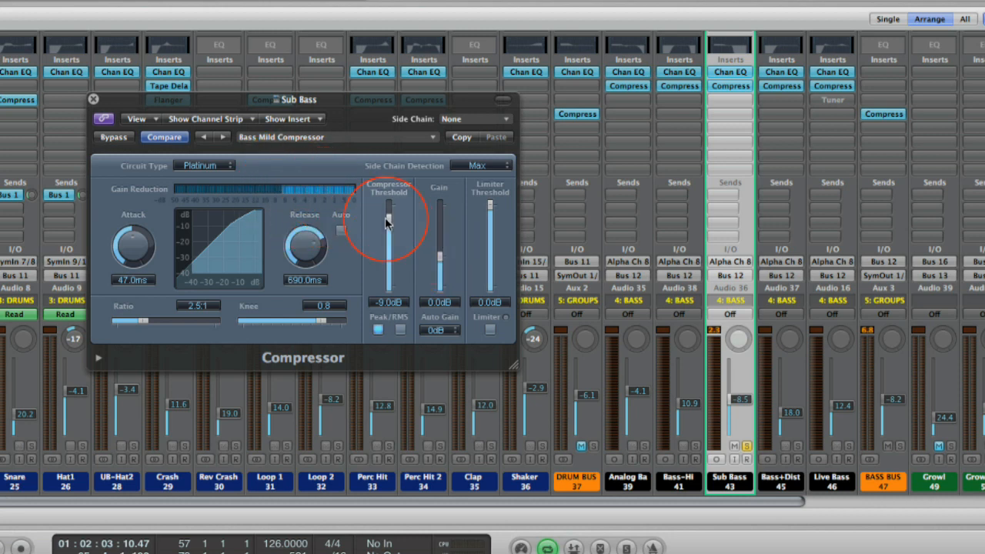
Check the Bass+Dist channel's Channel EQ and Compressor settings, and audition it soloed with both plug-ins bypassed and re-enabled one at a time
{"action": "left_click", "coordinate": [780, 480]}
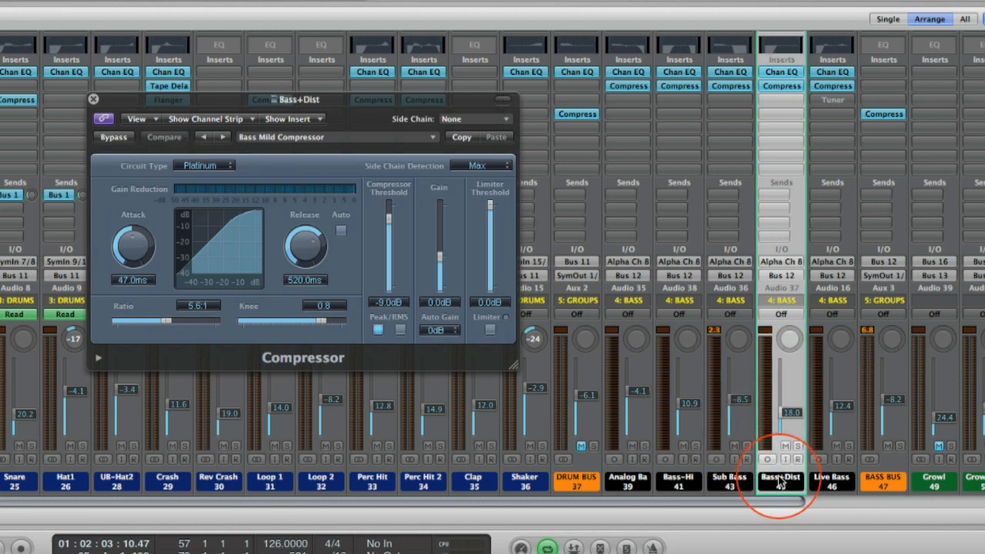
{"action": "left_click", "coordinate": [782, 73]}
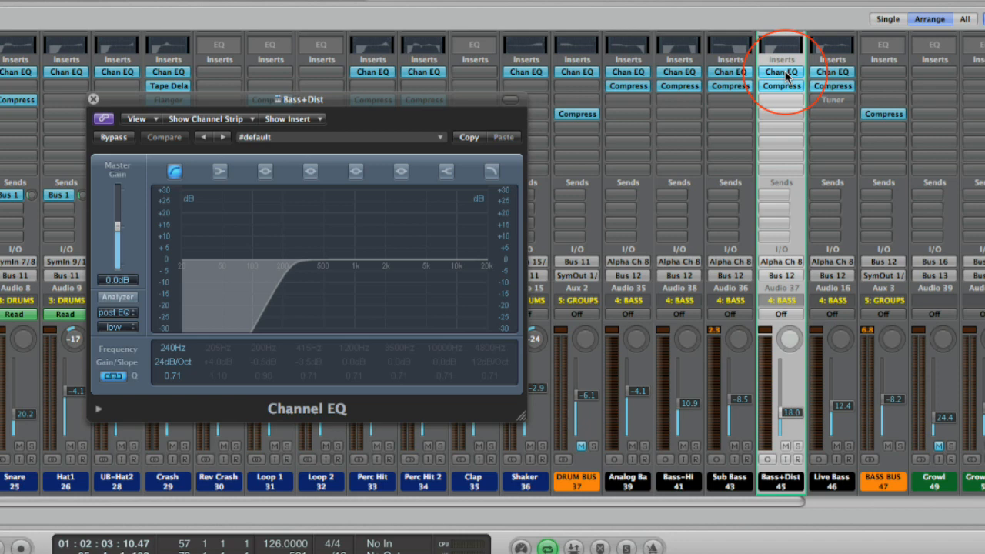
{"action": "left_click", "coordinate": [781, 87]}
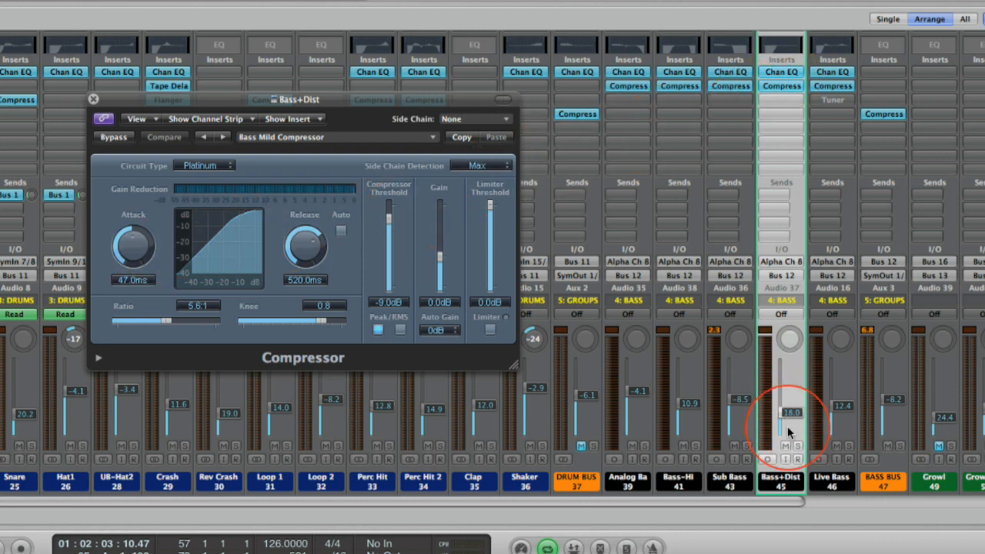
{"action": "key", "text": "space"}
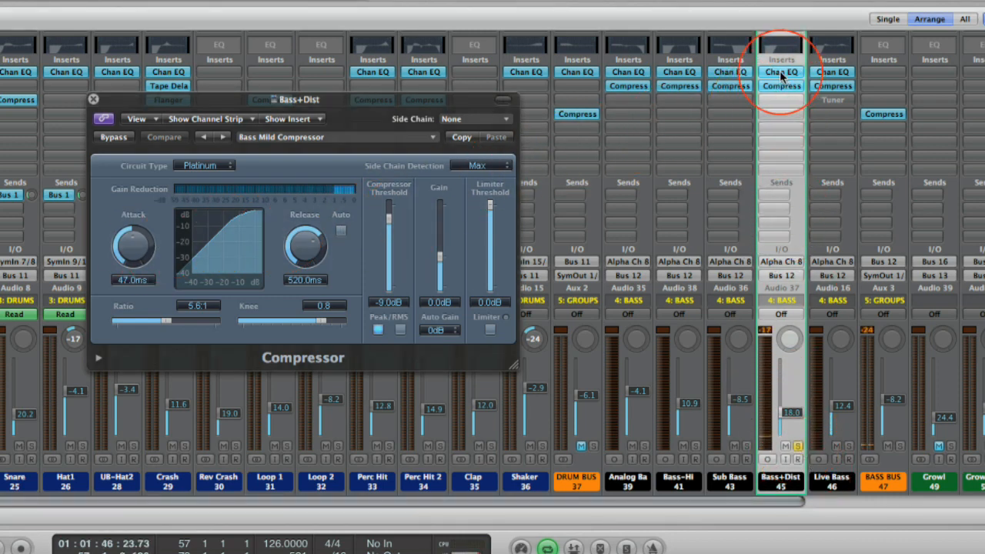
{"action": "left_click", "coordinate": [781, 73], "text": "alt"}
{"action": "left_click", "coordinate": [780, 87], "text": "alt"}
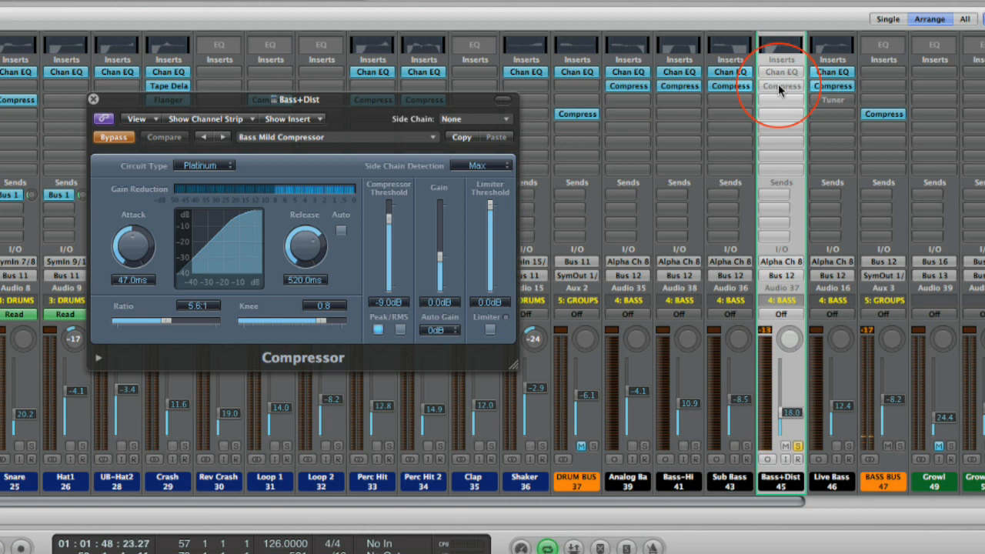
{"action": "left_click", "coordinate": [782, 73], "text": "alt"}
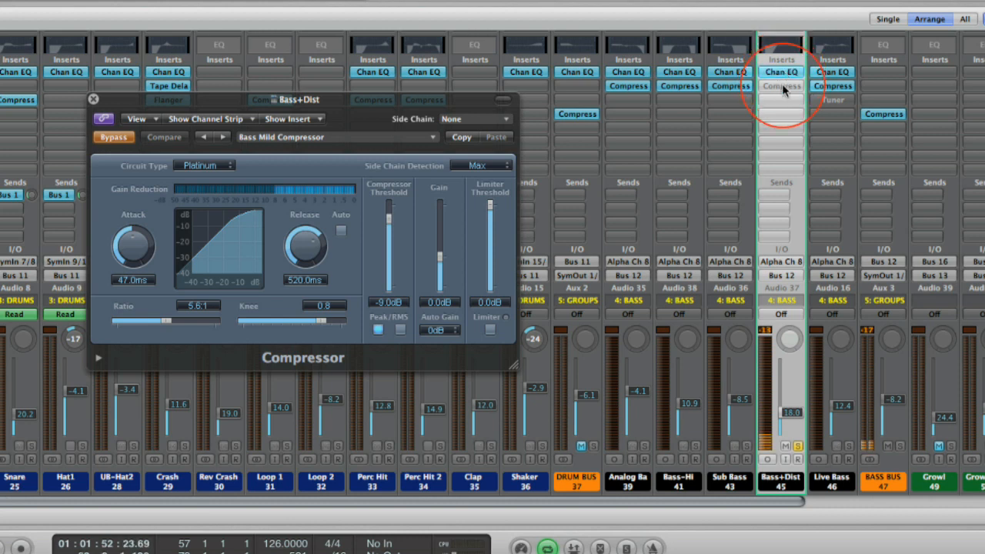
{"action": "left_click", "coordinate": [782, 86], "text": "alt"}
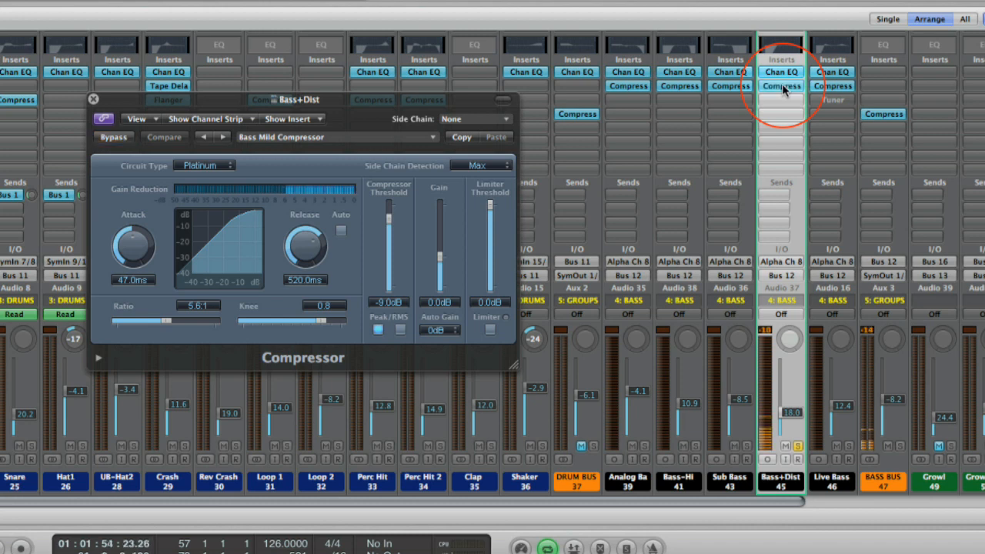
Listen to Sub Bass soloed together with Bass+Dist, and clear the solo on both channels
{"action": "left_click", "coordinate": [746, 446]}
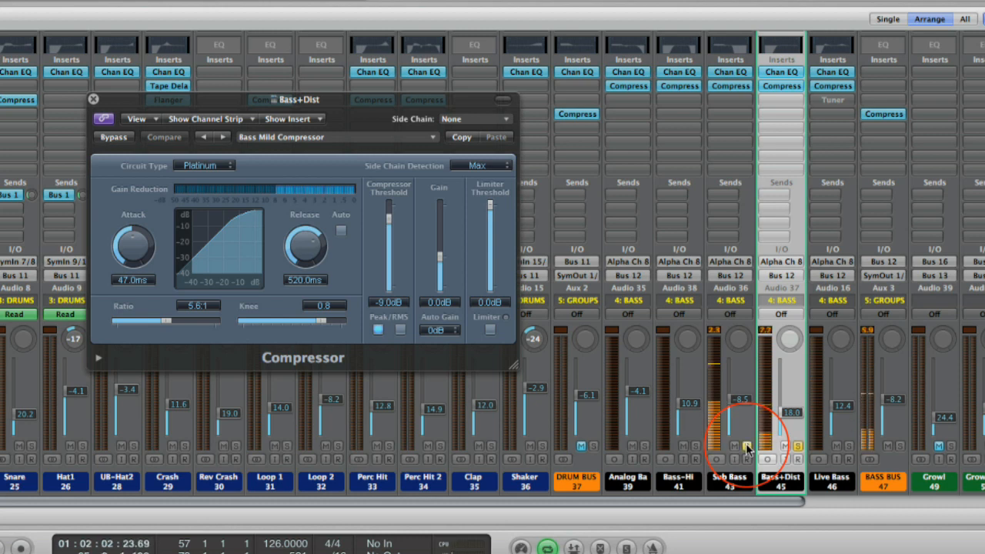
{"action": "left_click", "coordinate": [747, 446]}
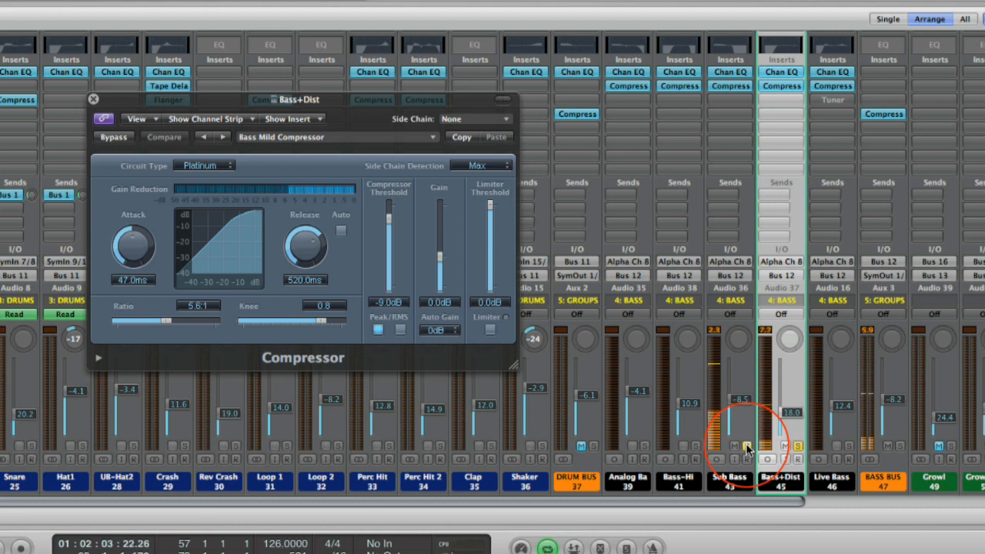
{"action": "left_click", "coordinate": [797, 447]}
Review the Live Bass channel's Channel EQ and Compressor, and compare its soloed sound with both plug-ins bypassed and switched back on
{"action": "left_click", "coordinate": [828, 480]}
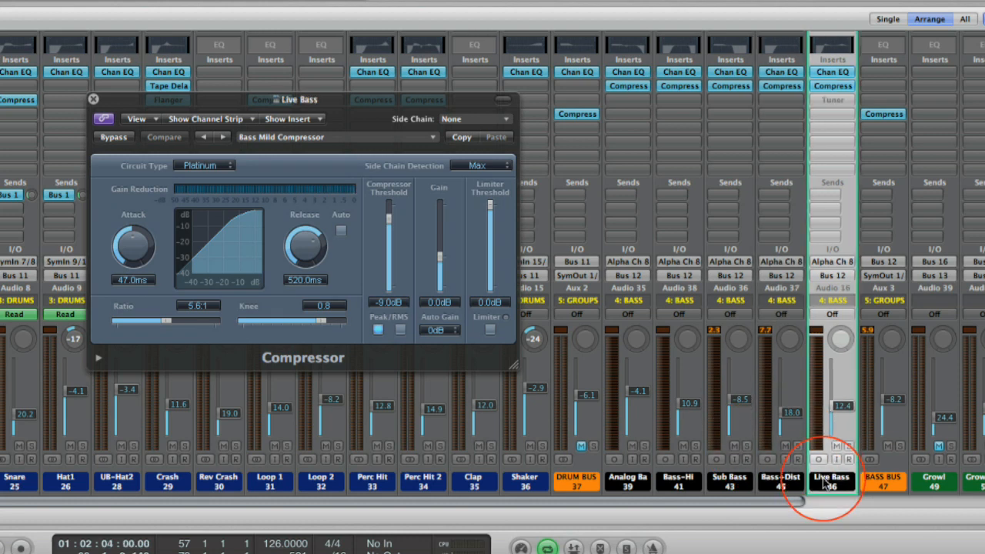
{"action": "left_click", "coordinate": [845, 73]}
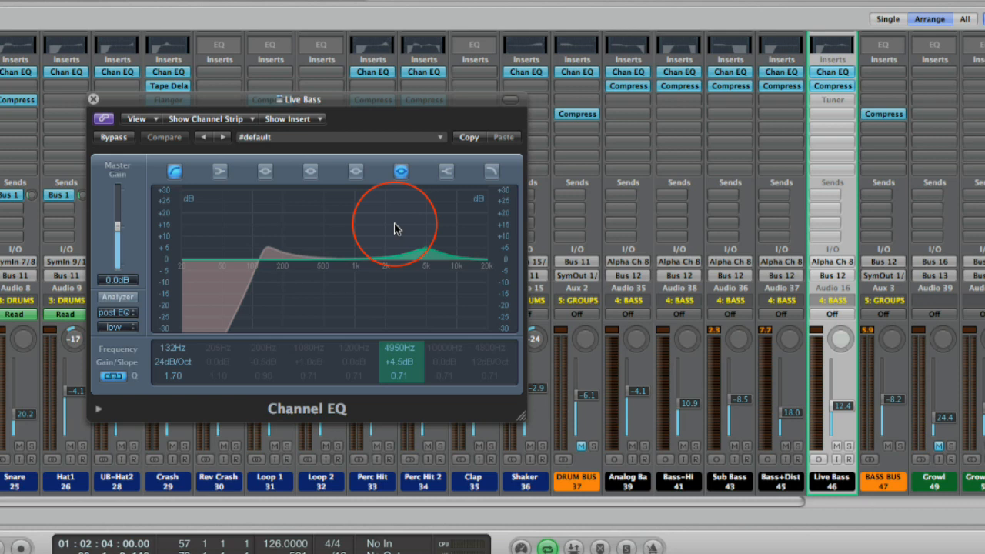
{"action": "left_click", "coordinate": [847, 90]}
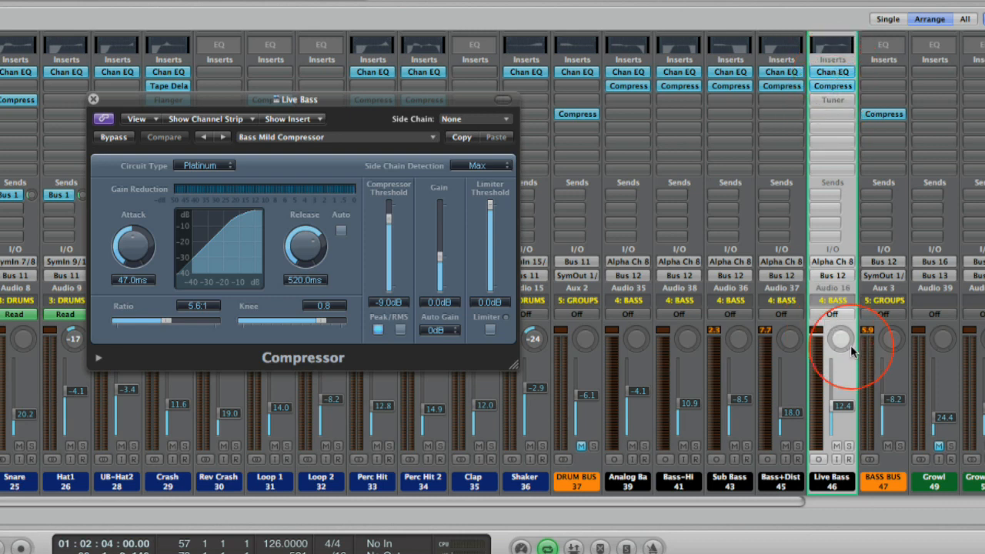
{"action": "left_click", "coordinate": [849, 446]}
{"action": "left_click", "coordinate": [833, 71], "text": "alt"}
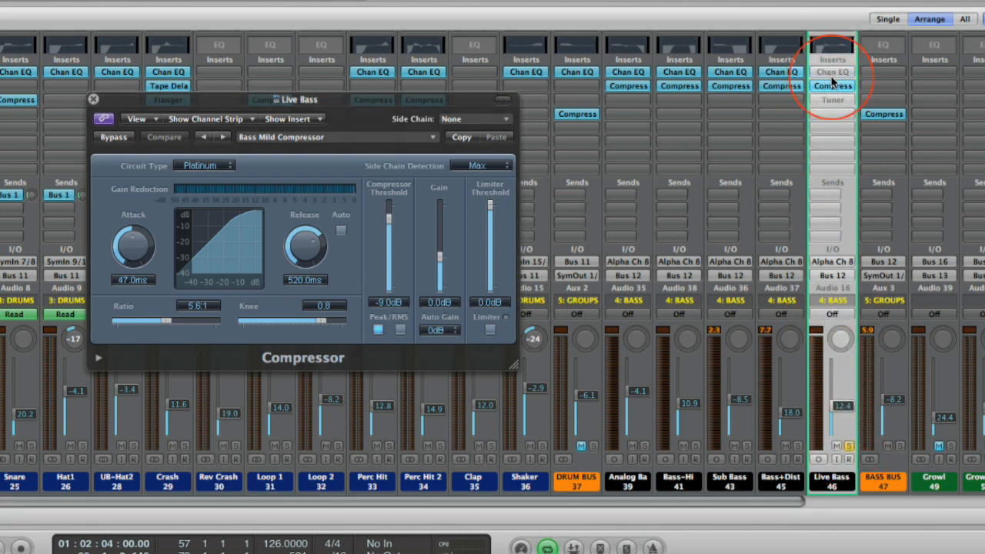
{"action": "left_click", "coordinate": [833, 86], "text": "alt"}
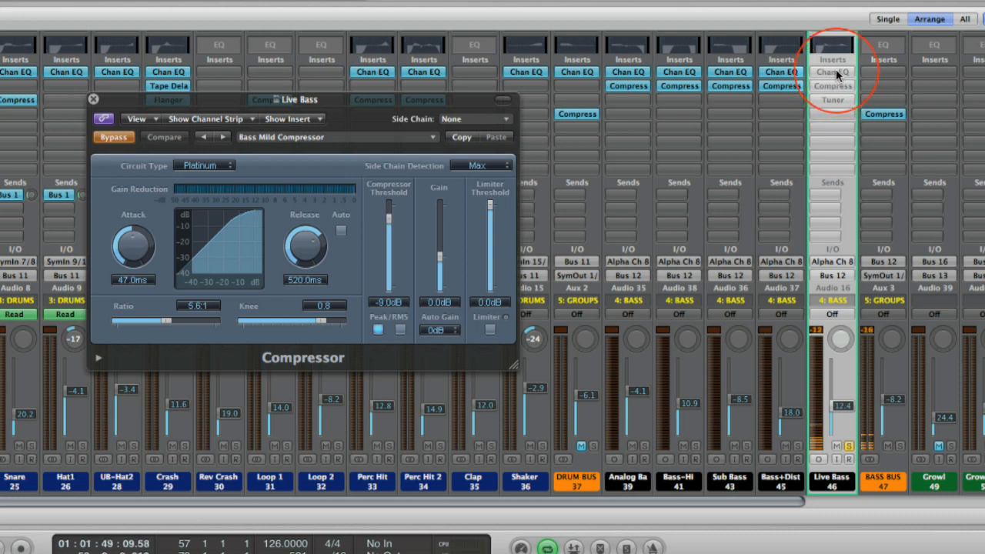
{"action": "left_click", "coordinate": [835, 72], "text": "alt"}
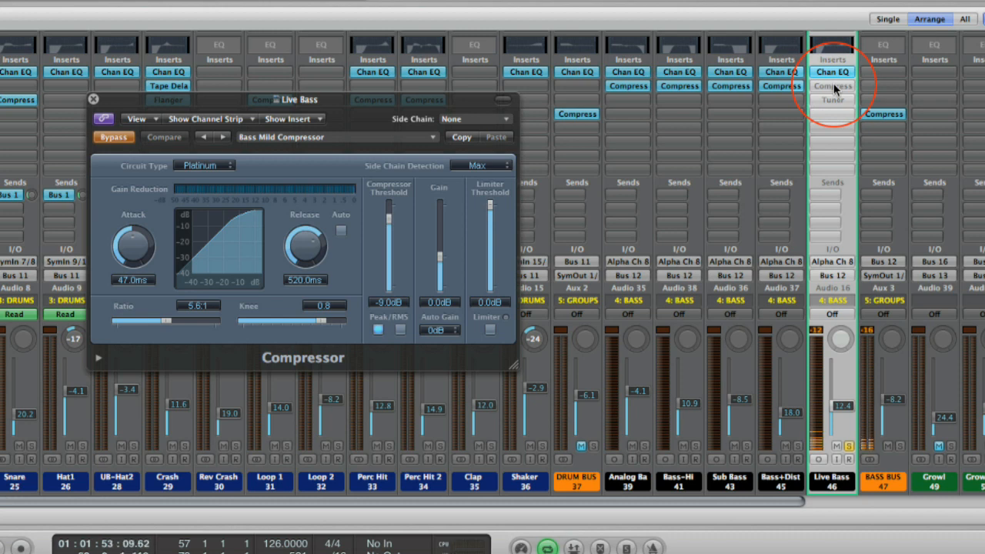
{"action": "left_click", "coordinate": [835, 87], "text": "alt"}
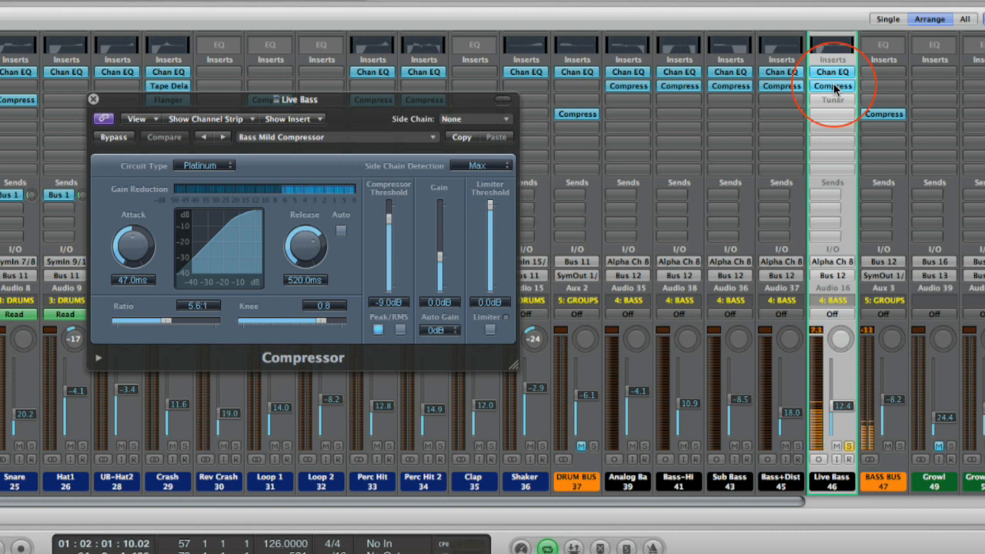
Examine the BASS BUS Compressor, and with it bypassed solo Analog Ba, Bass-Hi, Sub Bass, Bass+Dist and Live Bass cumulatively, one after another
{"action": "left_click", "coordinate": [885, 482]}
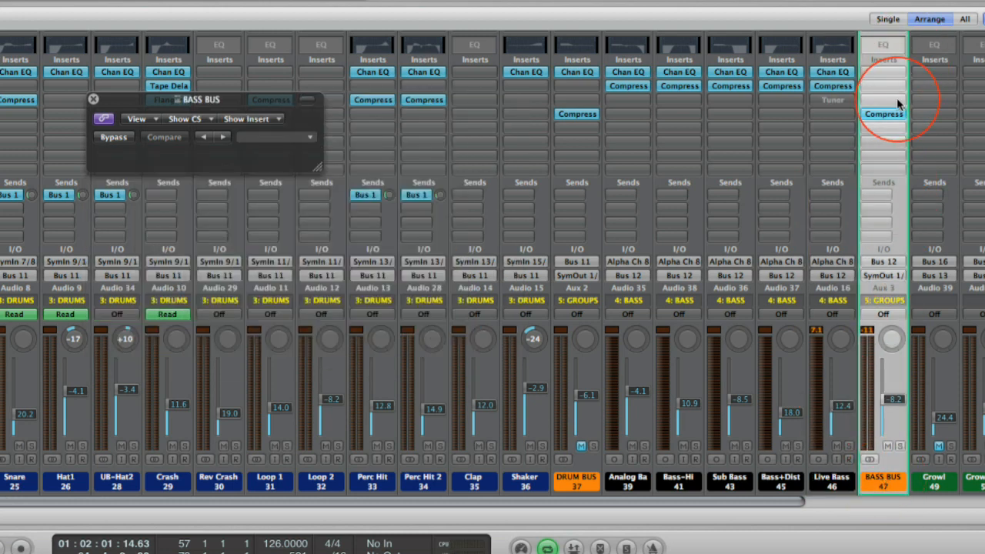
{"action": "left_click", "coordinate": [885, 114]}
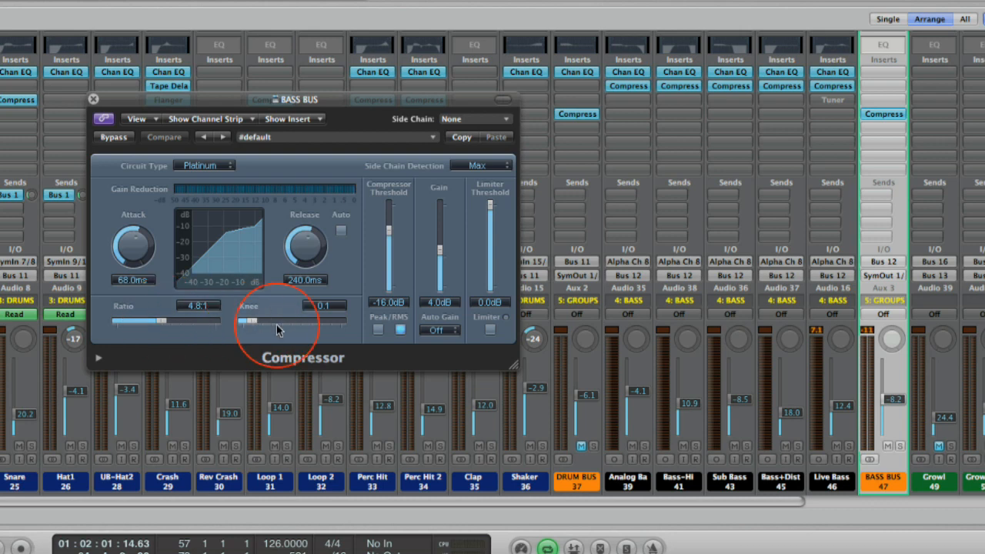
{"action": "left_click", "coordinate": [646, 447]}
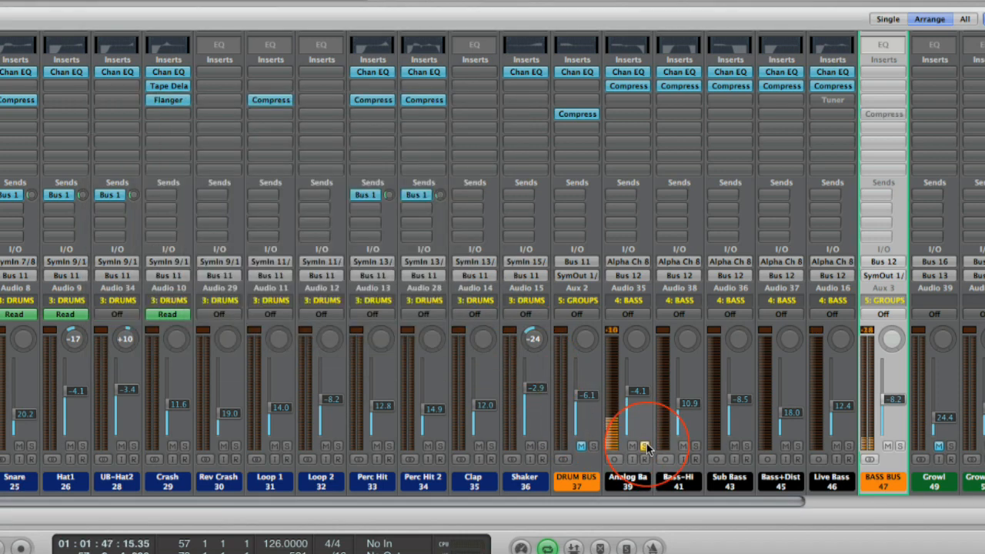
{"action": "left_click", "coordinate": [884, 114]}
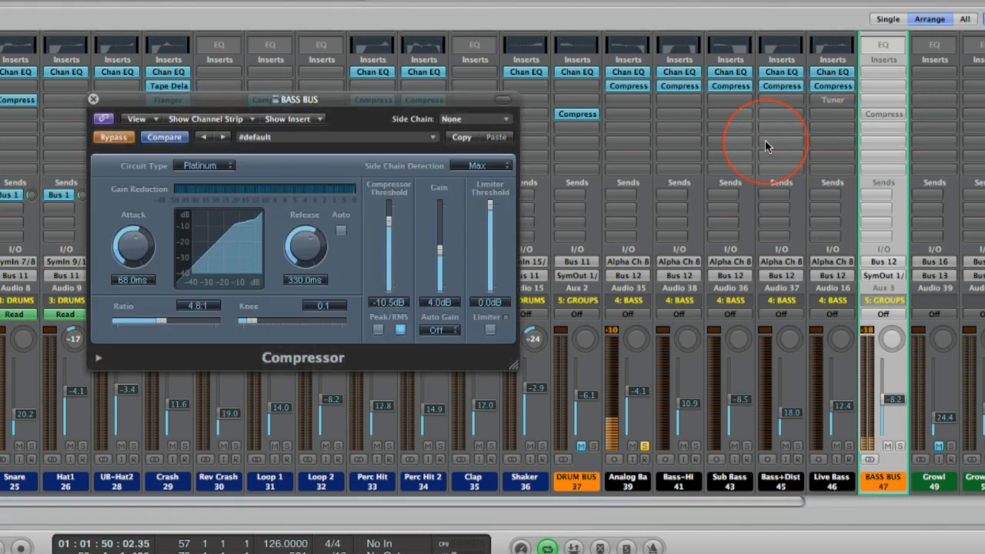
{"action": "left_click", "coordinate": [695, 446]}
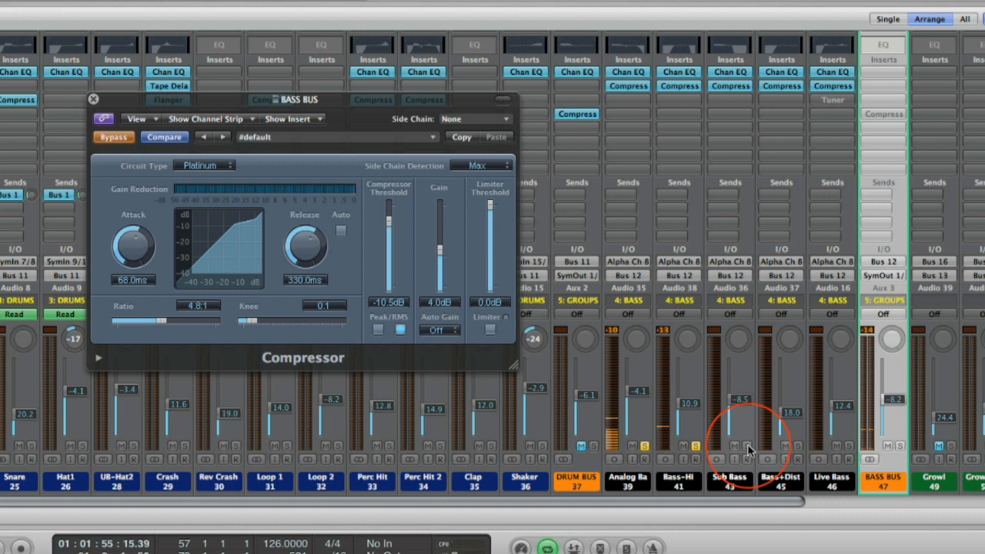
{"action": "left_click", "coordinate": [747, 446]}
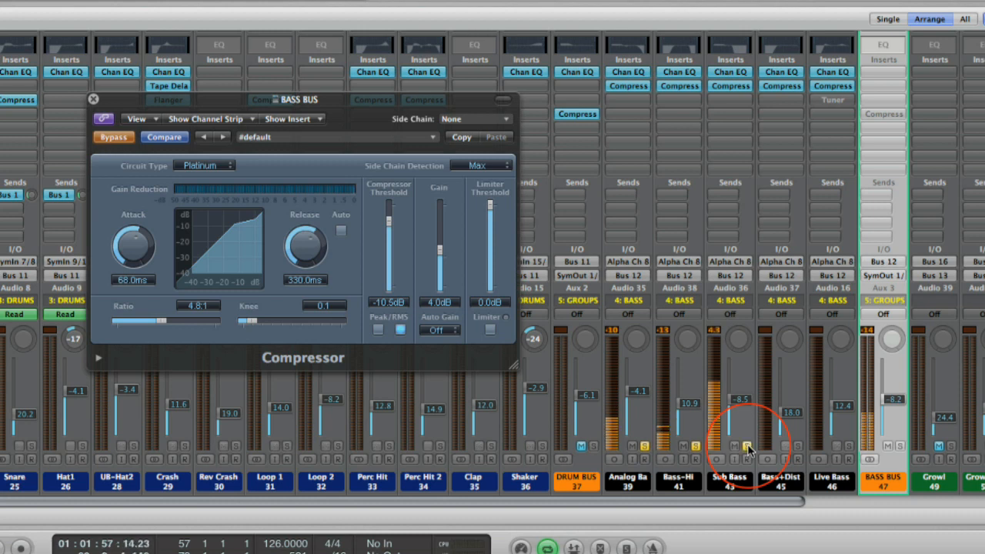
{"action": "left_click", "coordinate": [798, 446]}
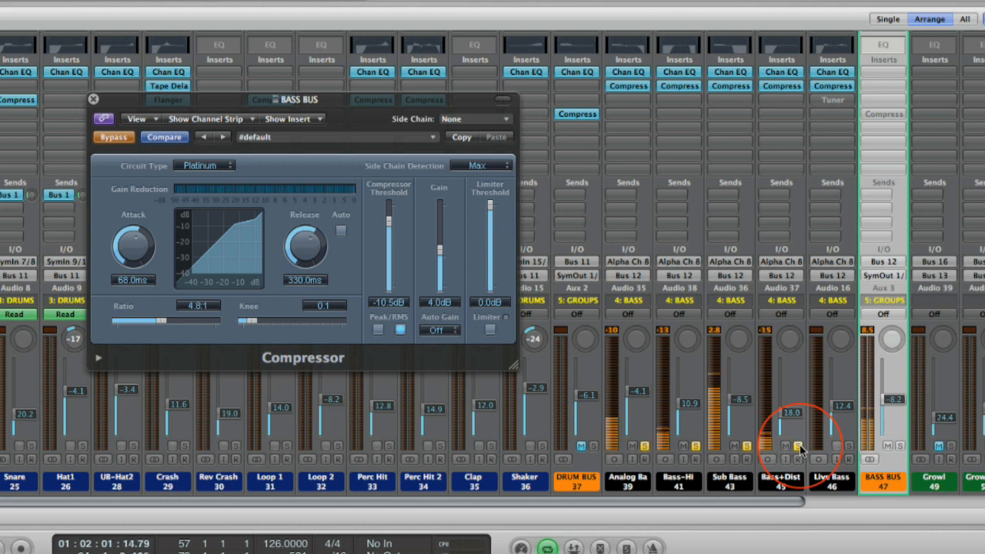
{"action": "left_click", "coordinate": [850, 447]}
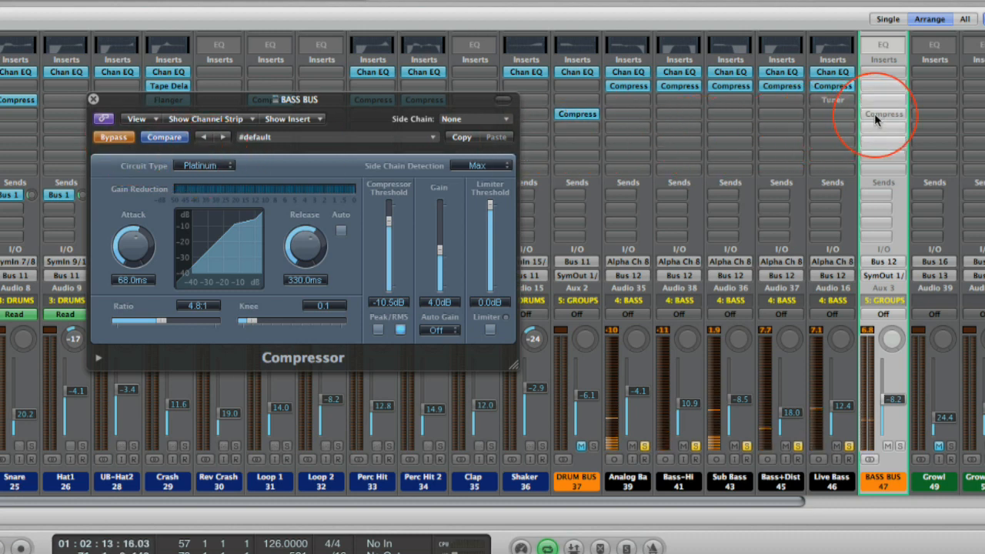
Compare the combined bass sound with the BASS BUS Compressor switched on and bypassed, leaving the Compressor active
{"action": "left_click", "coordinate": [874, 113], "text": "alt"}
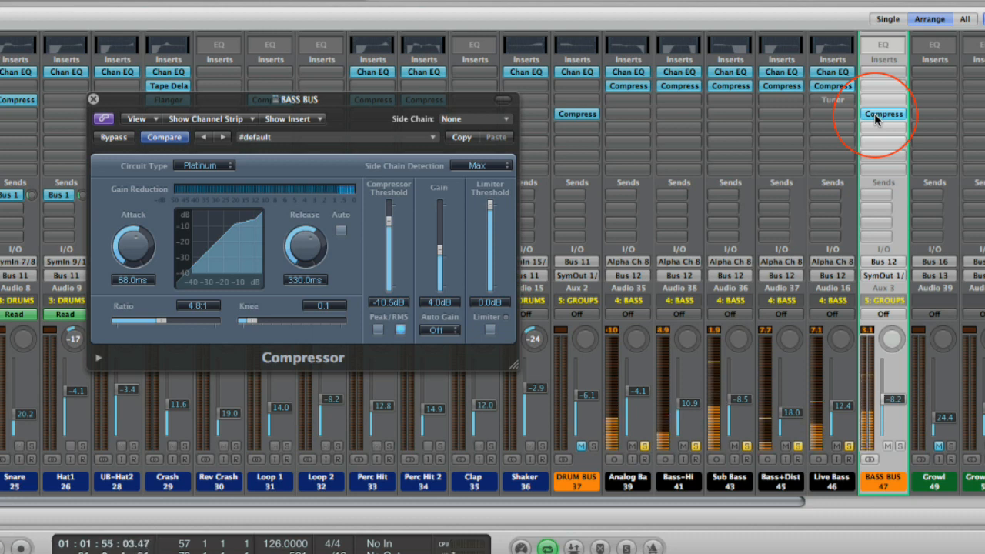
{"action": "left_click", "coordinate": [875, 113], "text": "alt"}
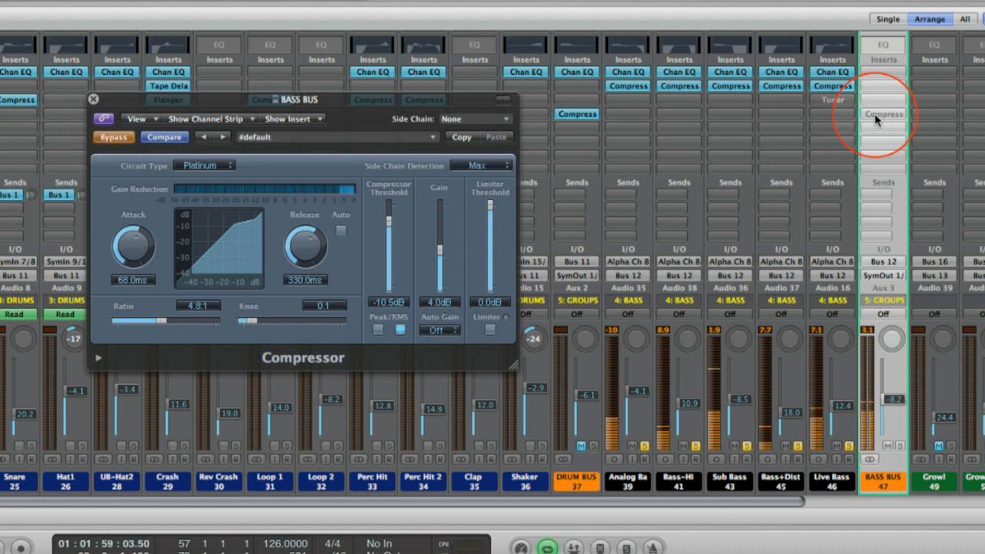
{"action": "left_click", "coordinate": [875, 113], "text": "alt"}
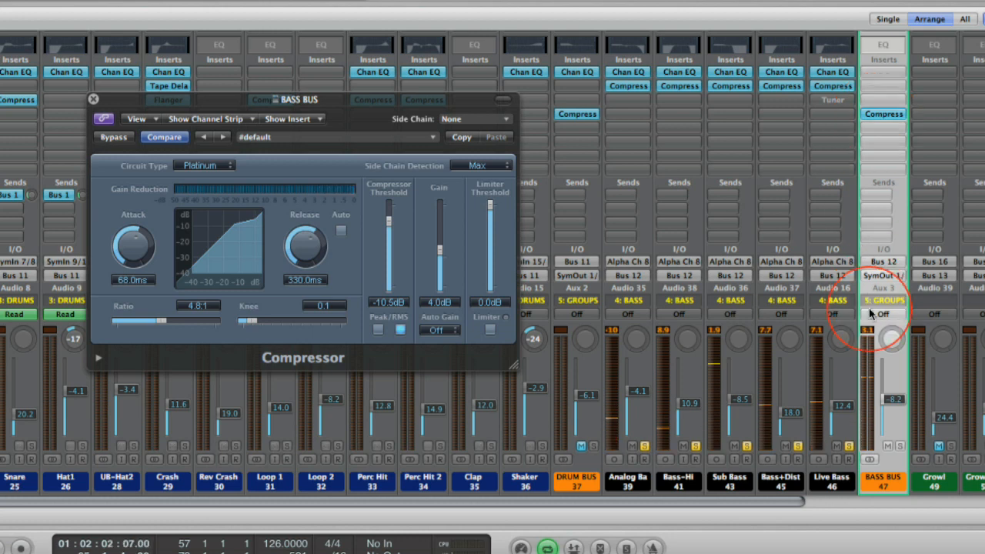
Clear the solo on all five bass channels, from Live Bass back to Analog Ba
{"action": "left_click", "coordinate": [849, 446]}
{"action": "left_click", "coordinate": [798, 446]}
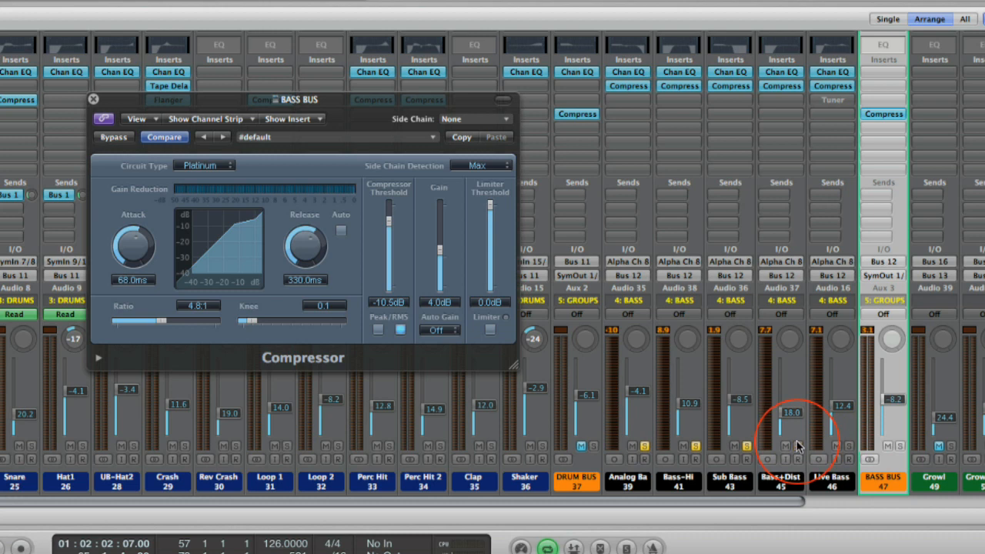
{"action": "left_click", "coordinate": [747, 445]}
{"action": "left_click", "coordinate": [696, 445]}
{"action": "left_click", "coordinate": [645, 445]}
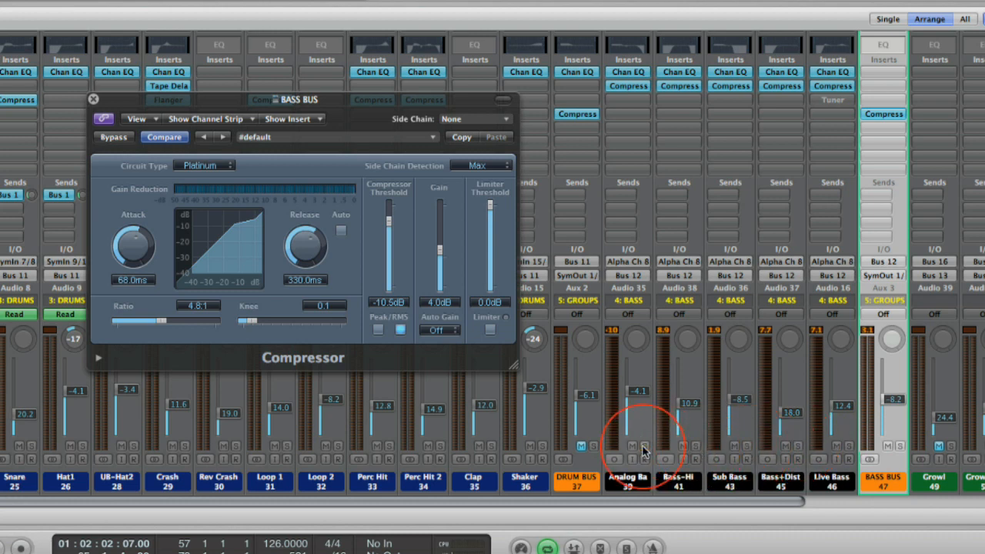